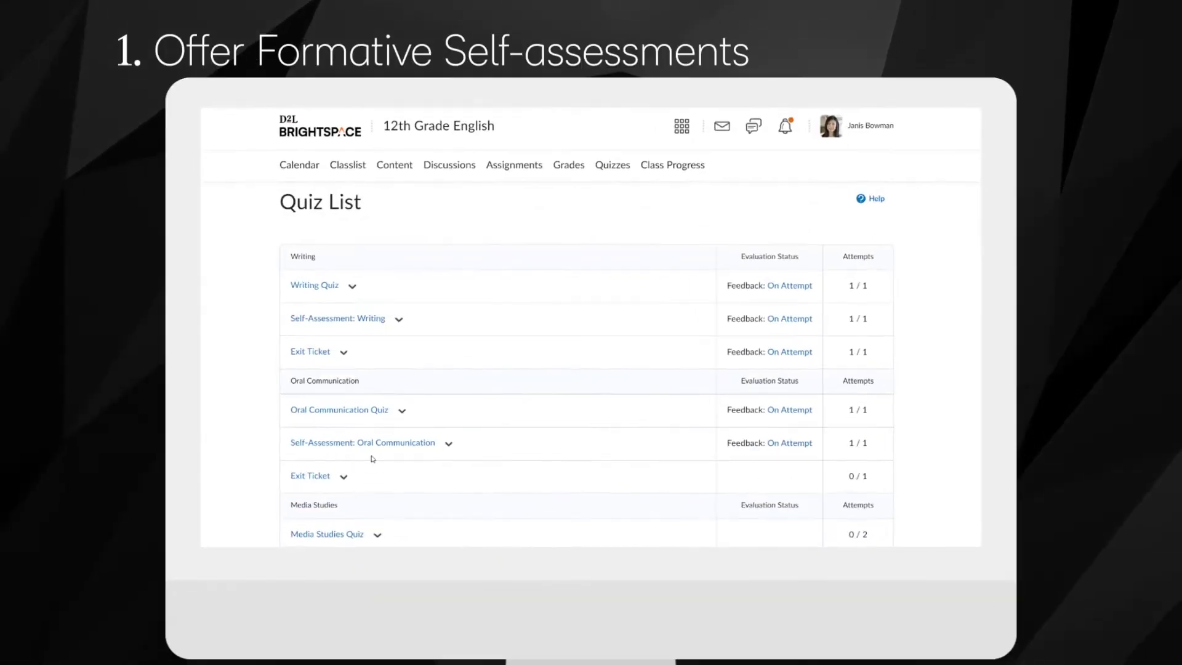
# Step: View attempt 1 of the Oral Communication self-assessment, showing its 80% score and feedback
pyautogui.click(791, 443)
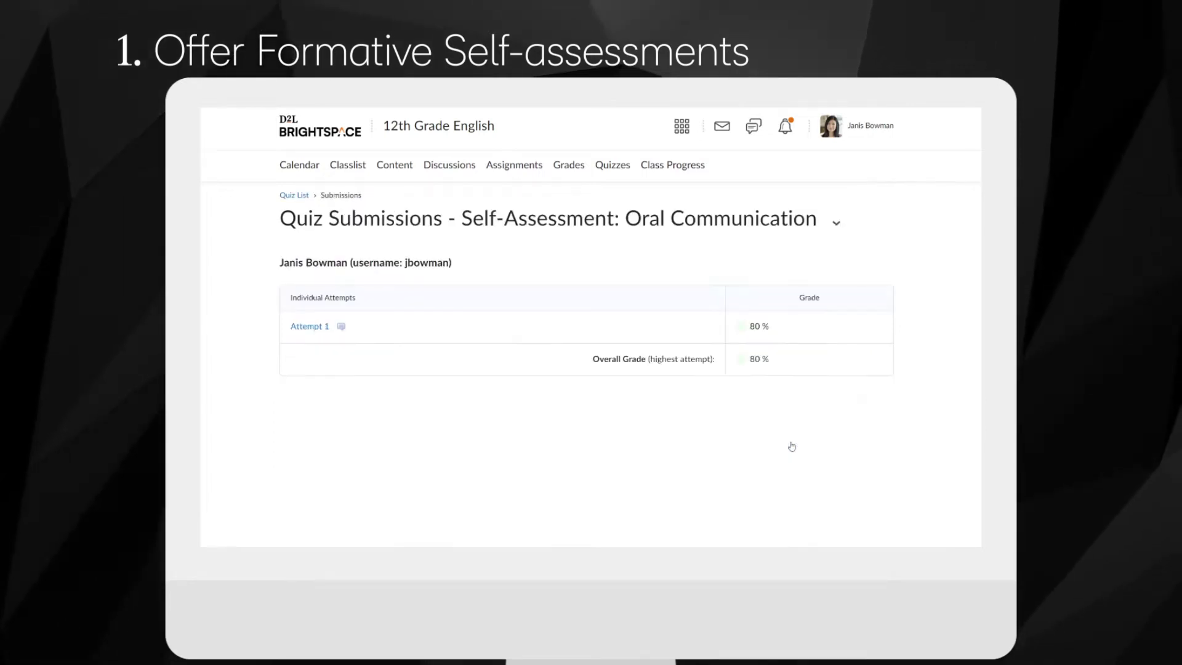
pyautogui.click(310, 327)
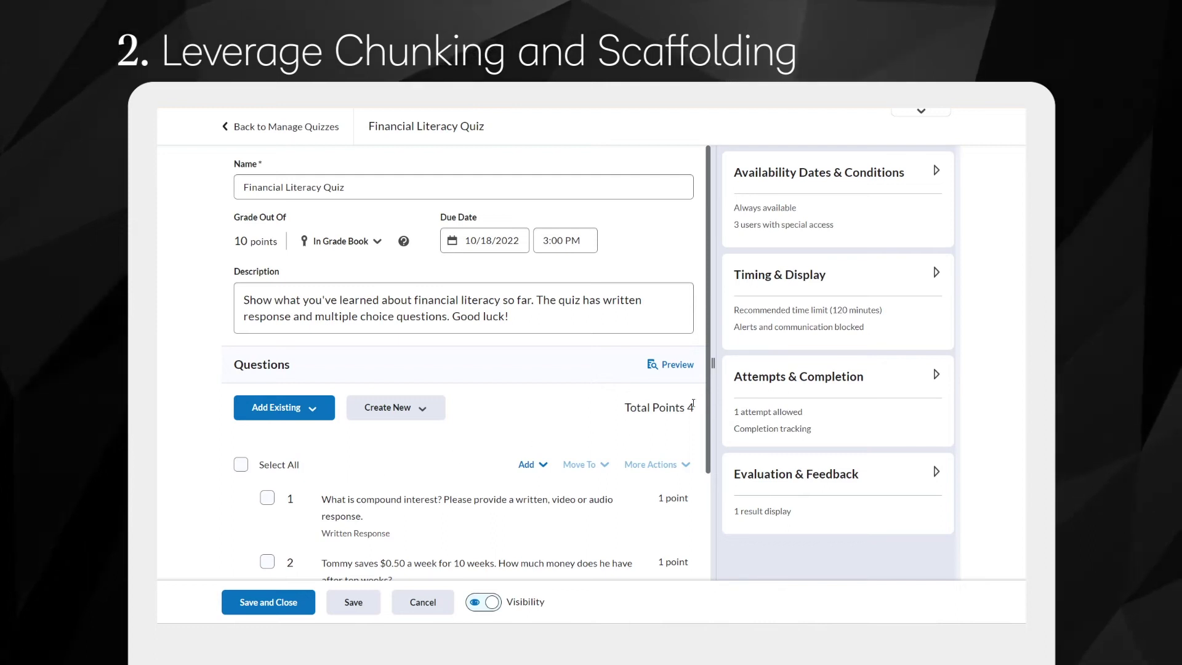
# Step: Set the Financial Literacy Quiz paging to one question per page
pyautogui.click(791, 283)
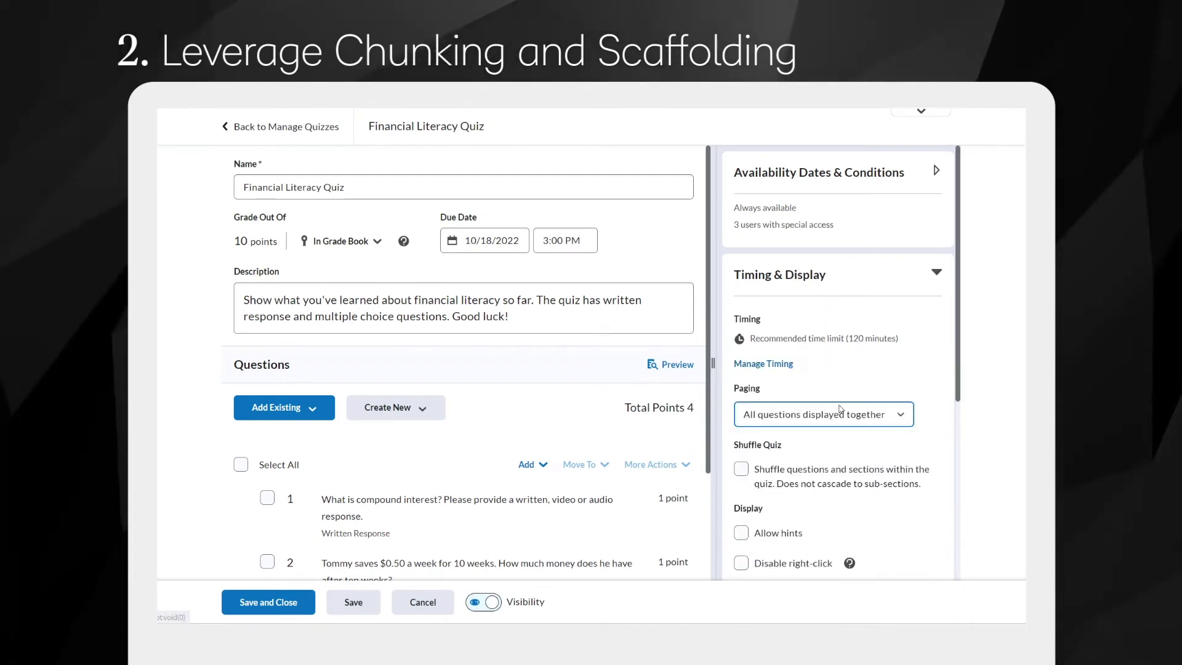
pyautogui.click(840, 412)
pyautogui.click(823, 453)
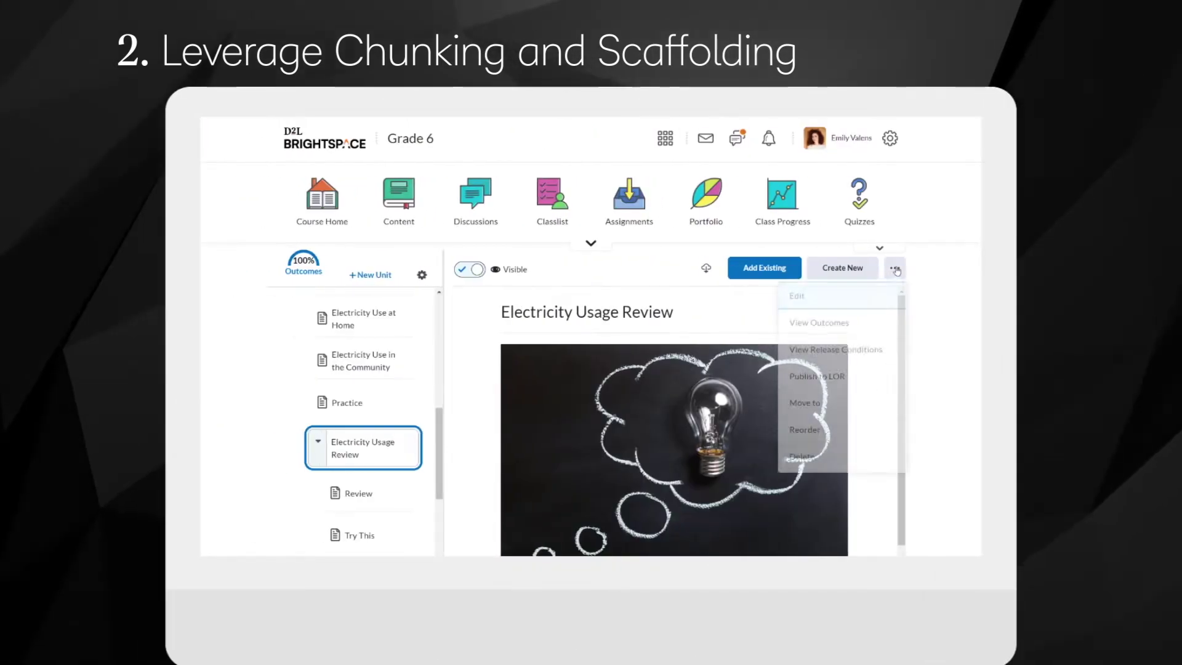
# Step: Release Electricity Usage Review only when the Electricity Usage Quiz score is ≤50%
pyautogui.click(837, 352)
pyautogui.click(468, 228)
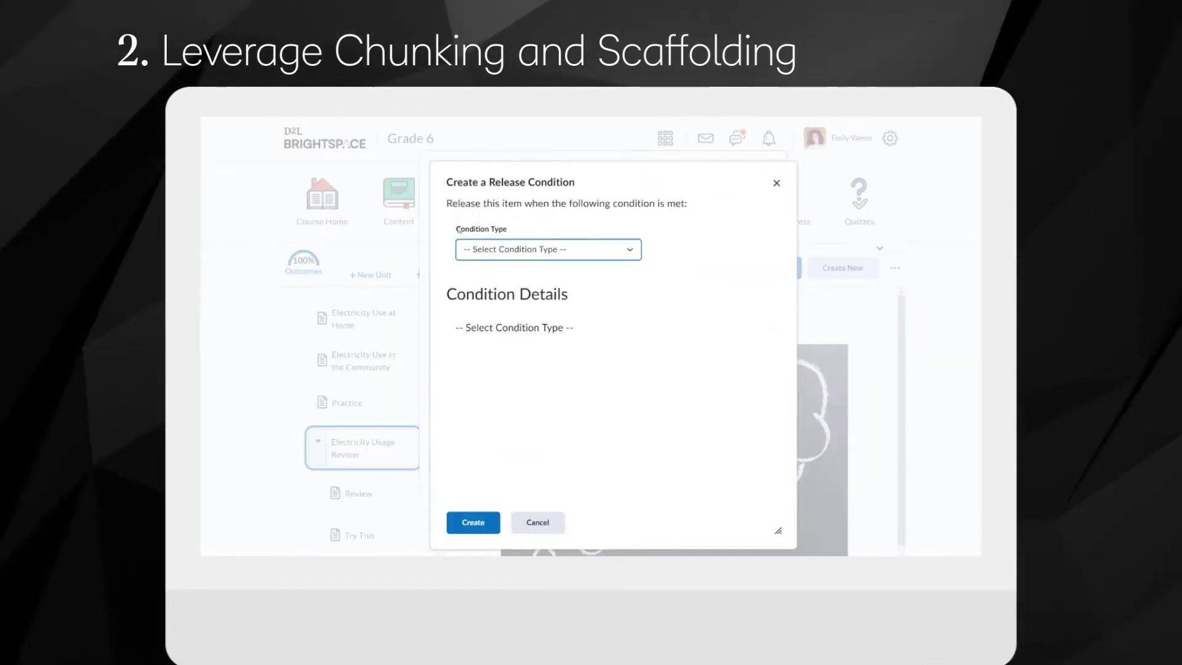
pyautogui.scroll(-5, 534, 325)
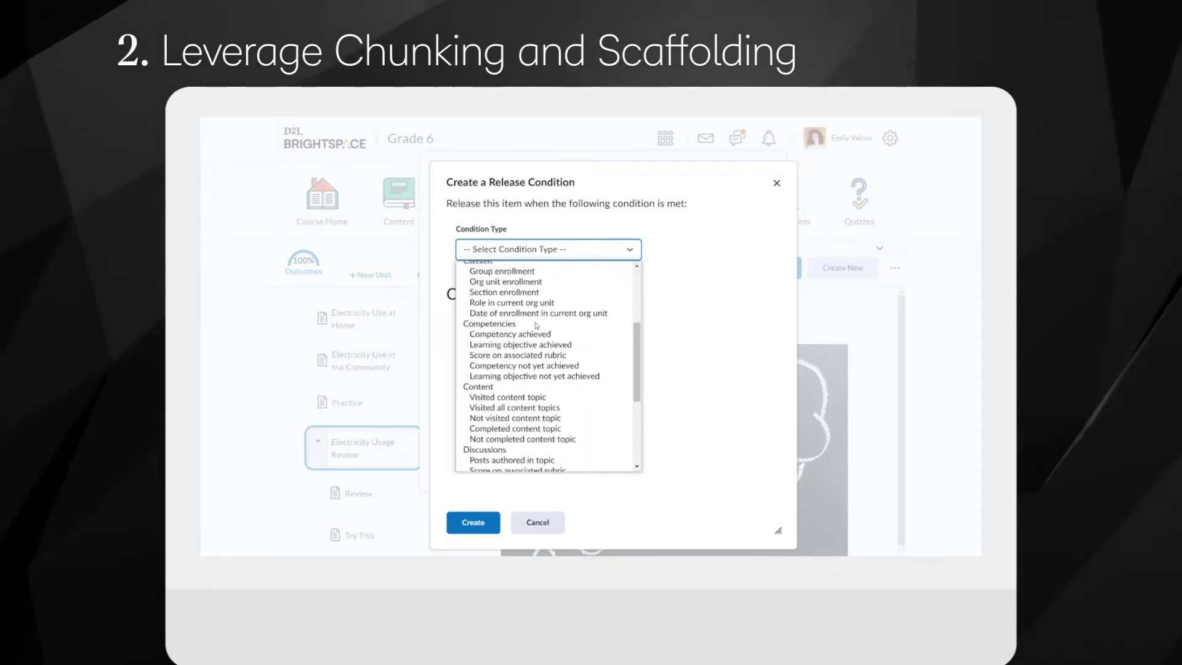
pyautogui.scroll(-3, 534, 325)
pyautogui.click(497, 389)
pyautogui.click(516, 350)
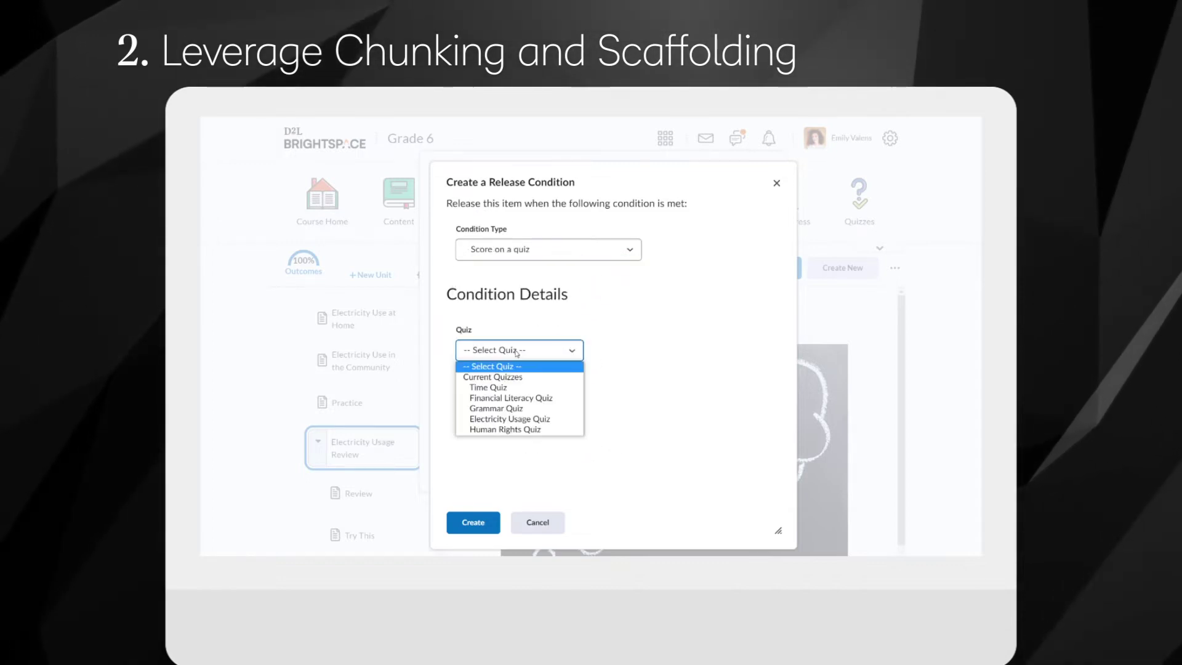
pyautogui.click(509, 418)
pyautogui.click(480, 461)
pyautogui.write('50')
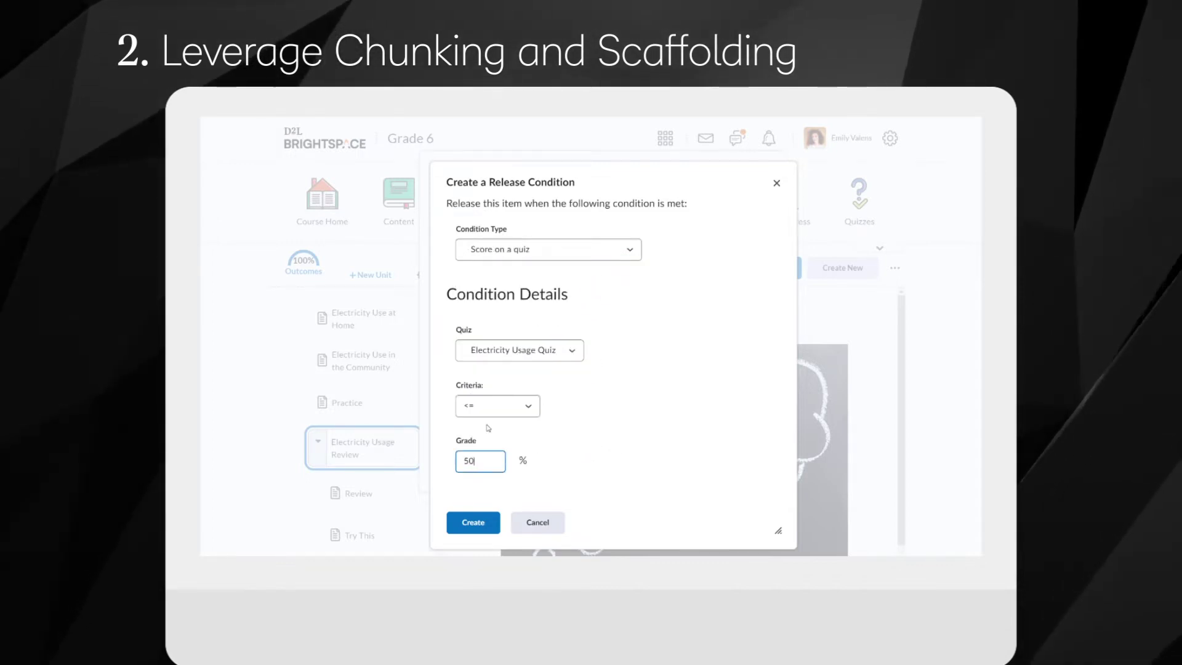
pyautogui.click(473, 523)
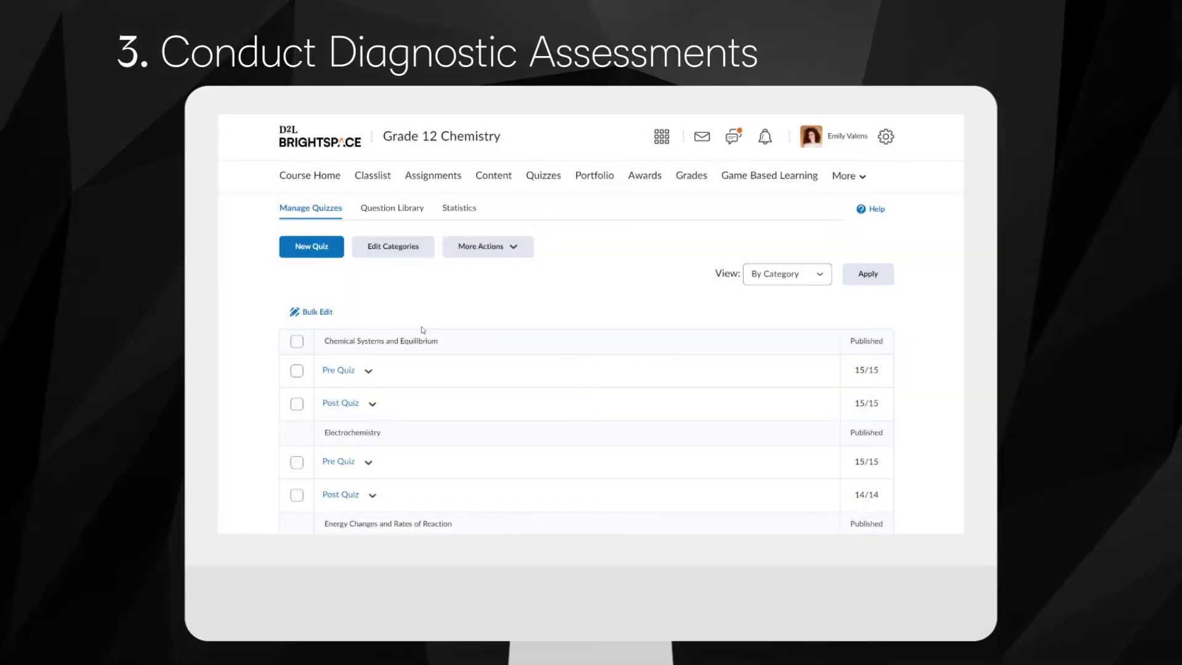
# Step: Compare the pre and post quiz averages, then view the Electrochemistry Post Quiz statistics
pyautogui.click(458, 211)
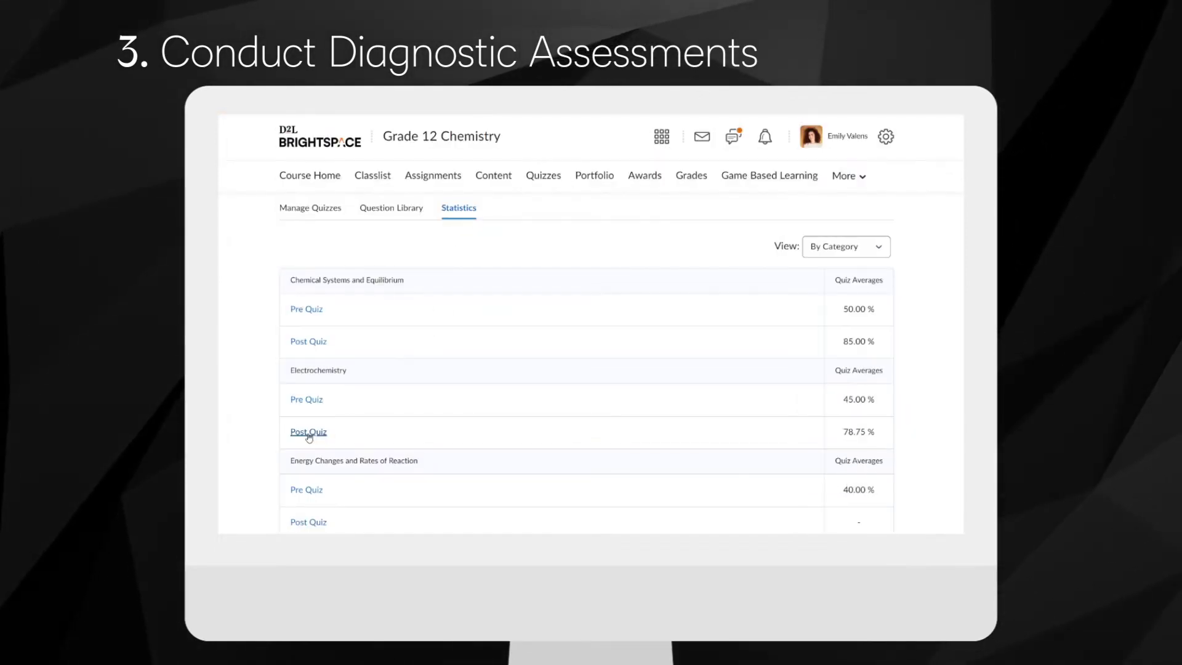
pyautogui.click(310, 433)
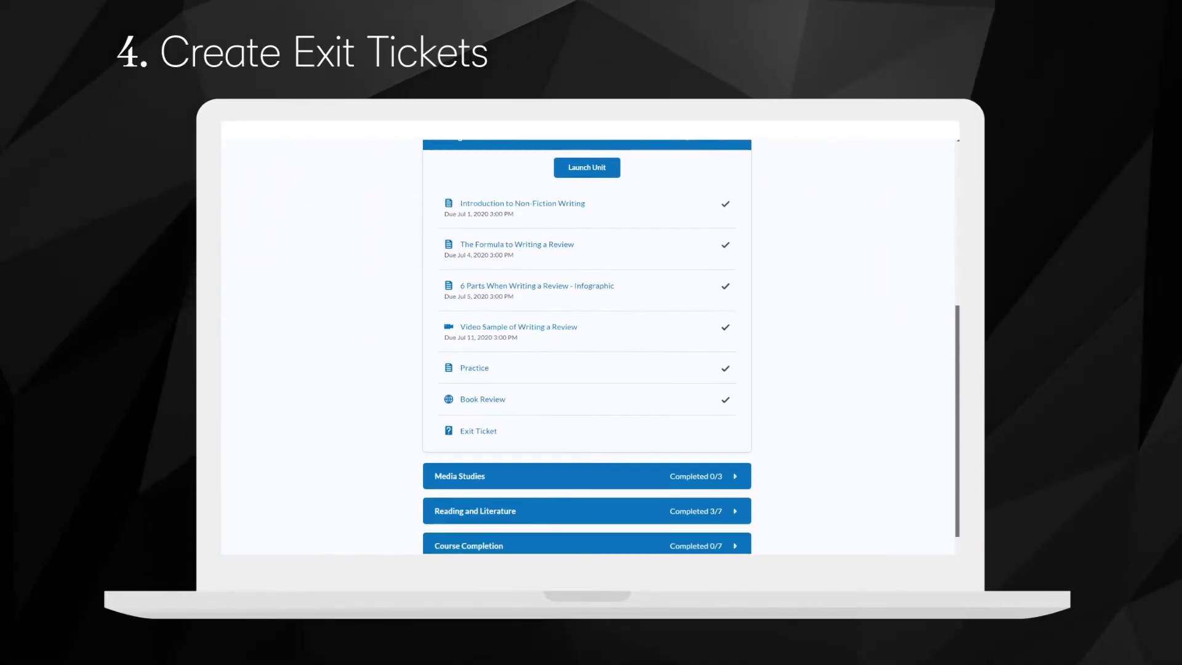
# Step: Start the first attempt of the Exit Ticket quiz from the unit content list
pyautogui.click(486, 433)
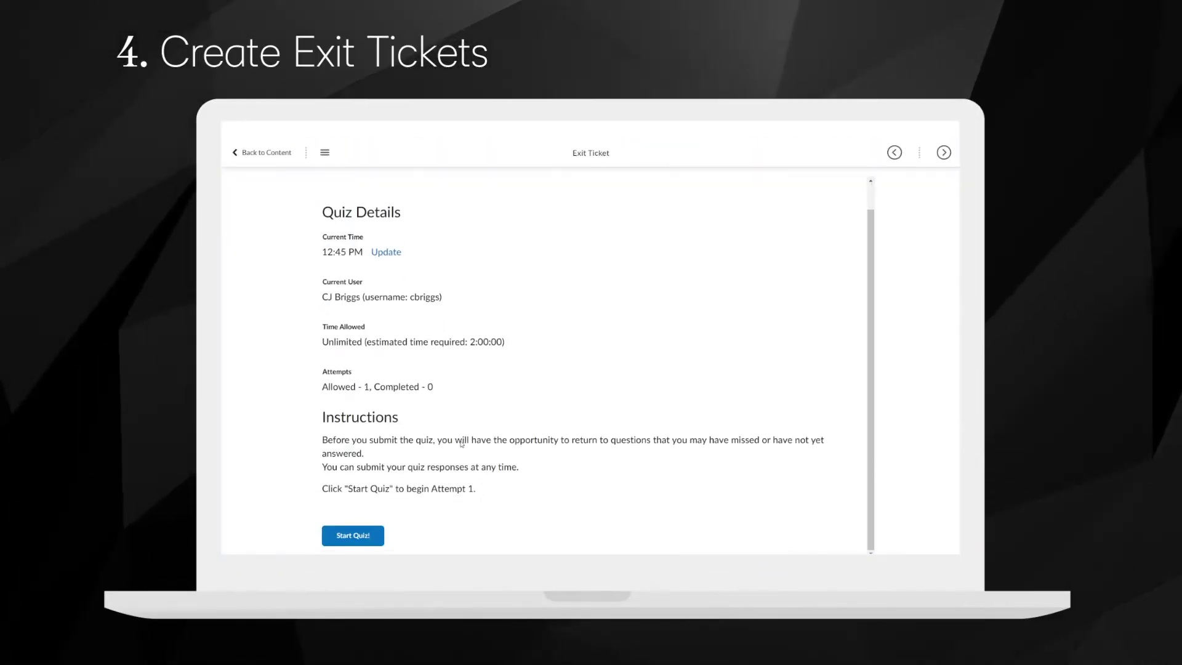
pyautogui.click(347, 538)
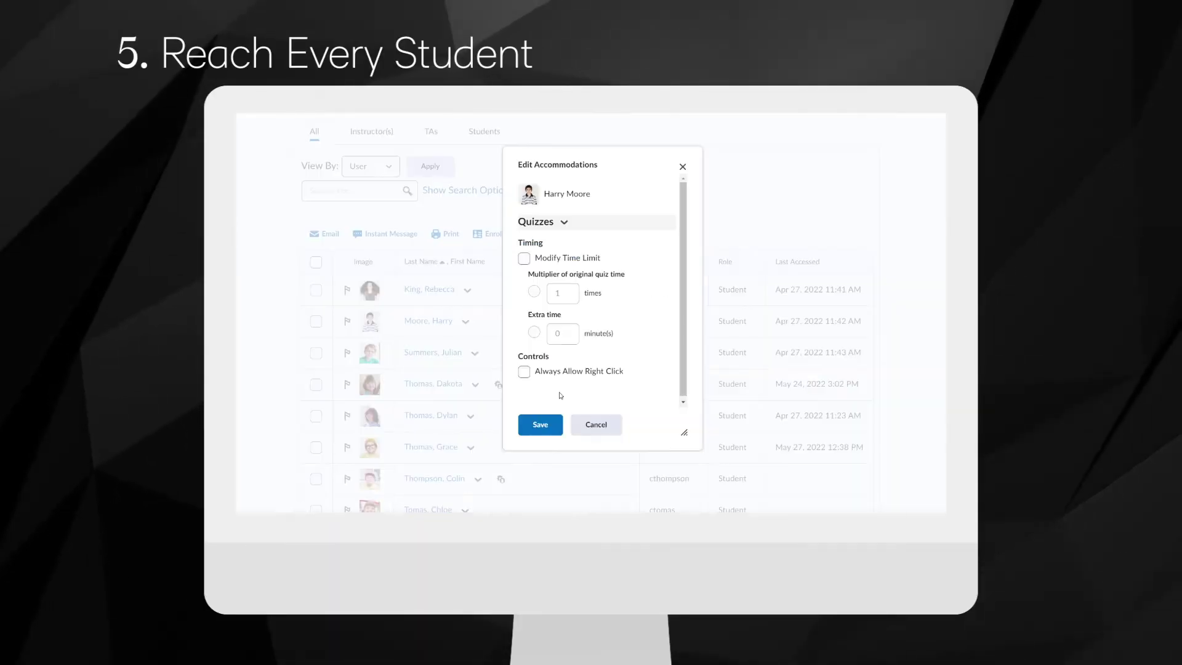
# Step: Double one student's time limit with right-click allowed, and give three students two attempts
pyautogui.click(525, 258)
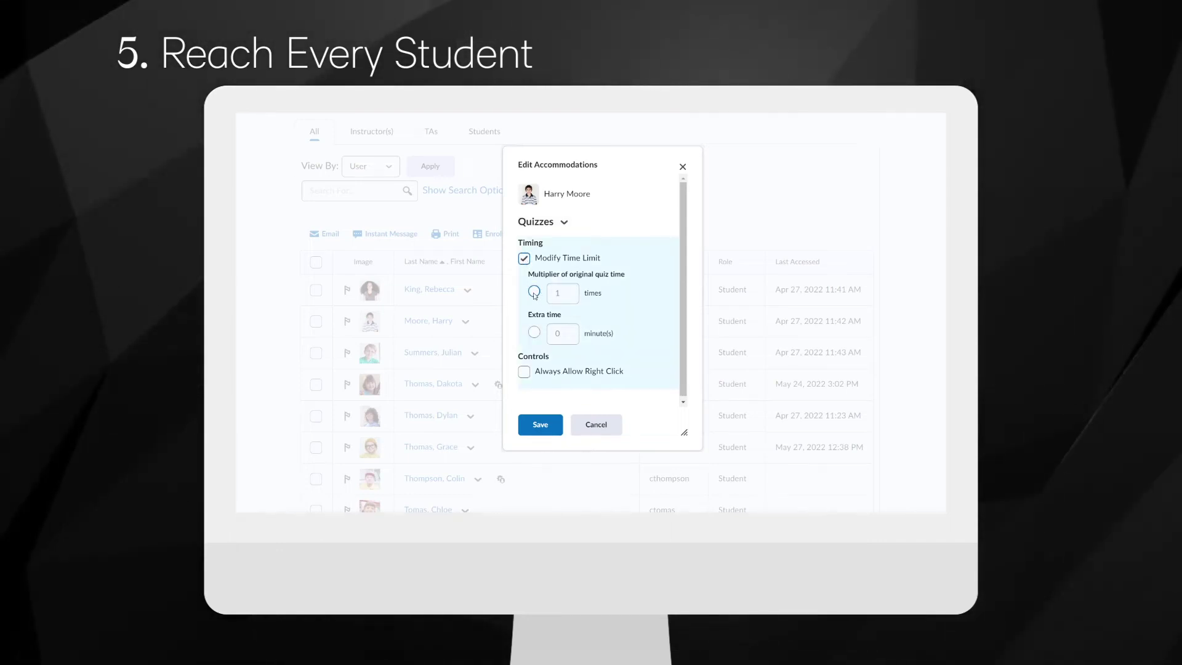
pyautogui.click(550, 424)
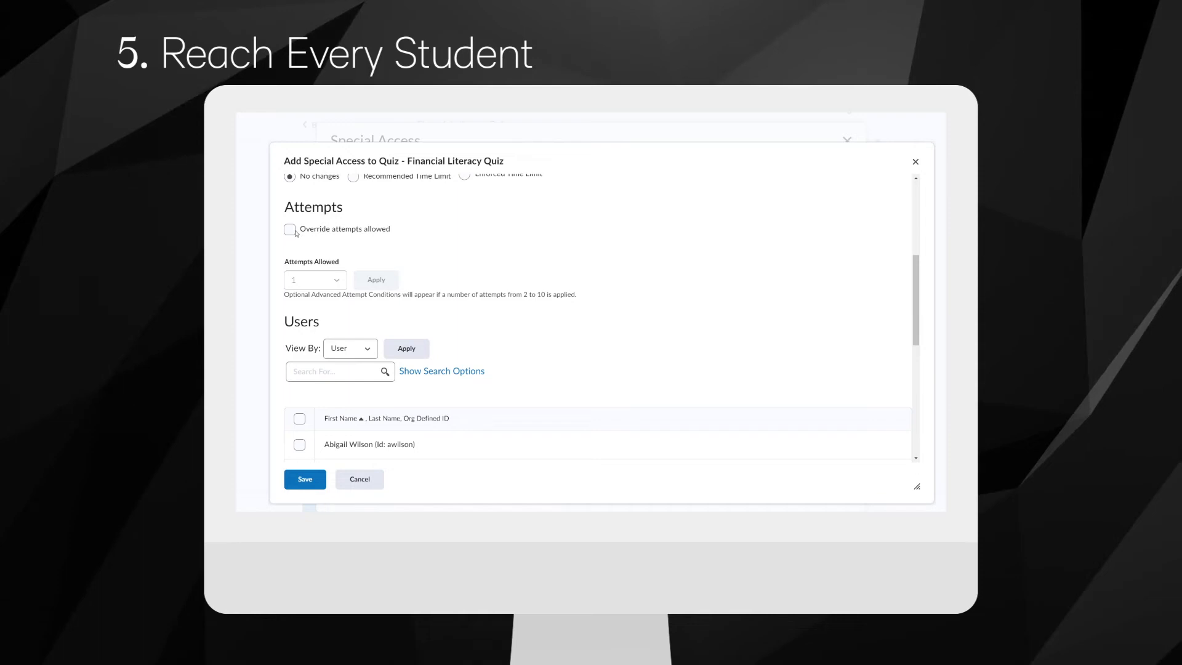
pyautogui.click(290, 229)
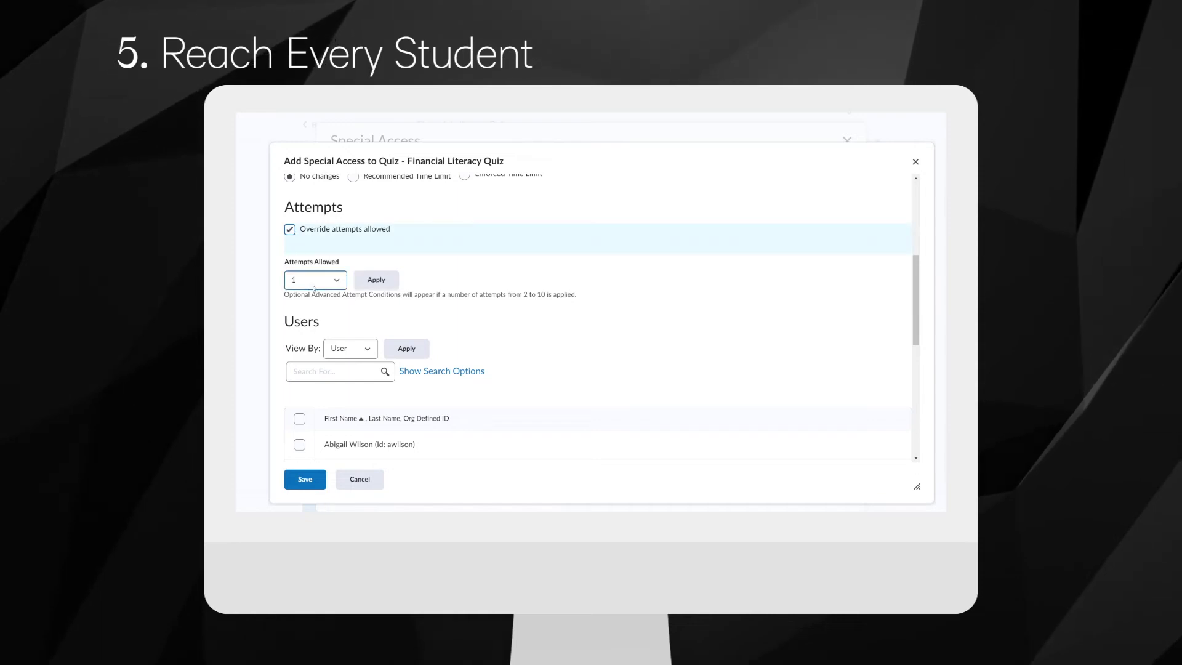
pyautogui.click(315, 280)
pyautogui.click(310, 305)
pyautogui.scroll(-3, 474, 306)
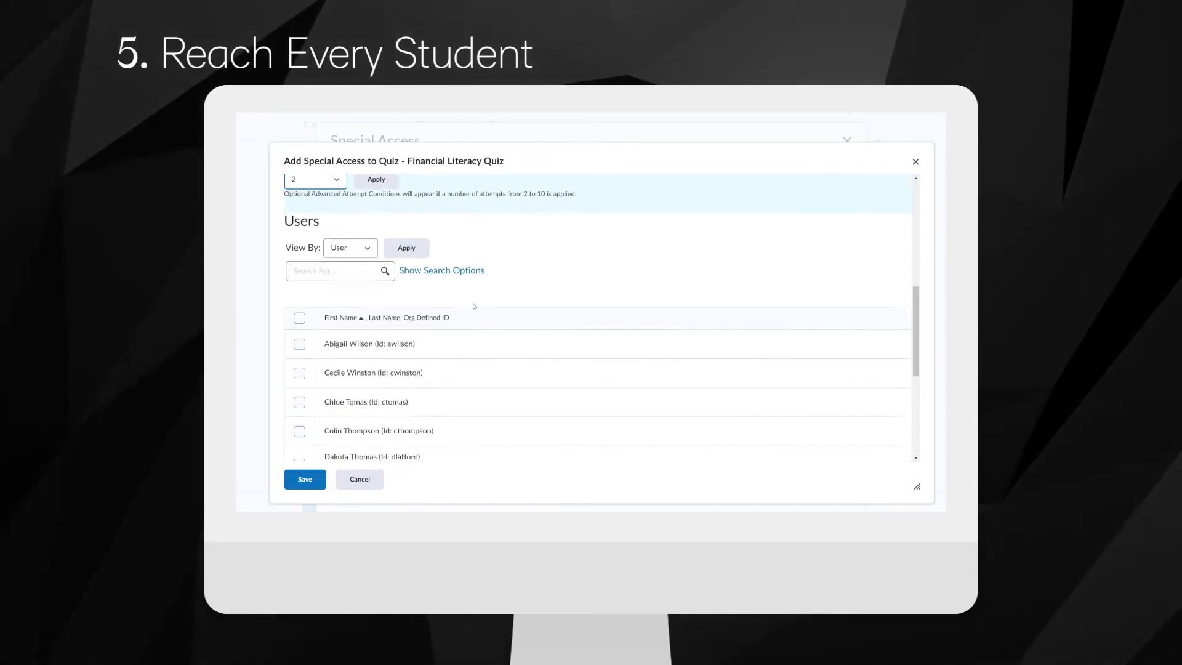
pyautogui.scroll(-2, 474, 306)
pyautogui.click(299, 303)
pyautogui.click(299, 332)
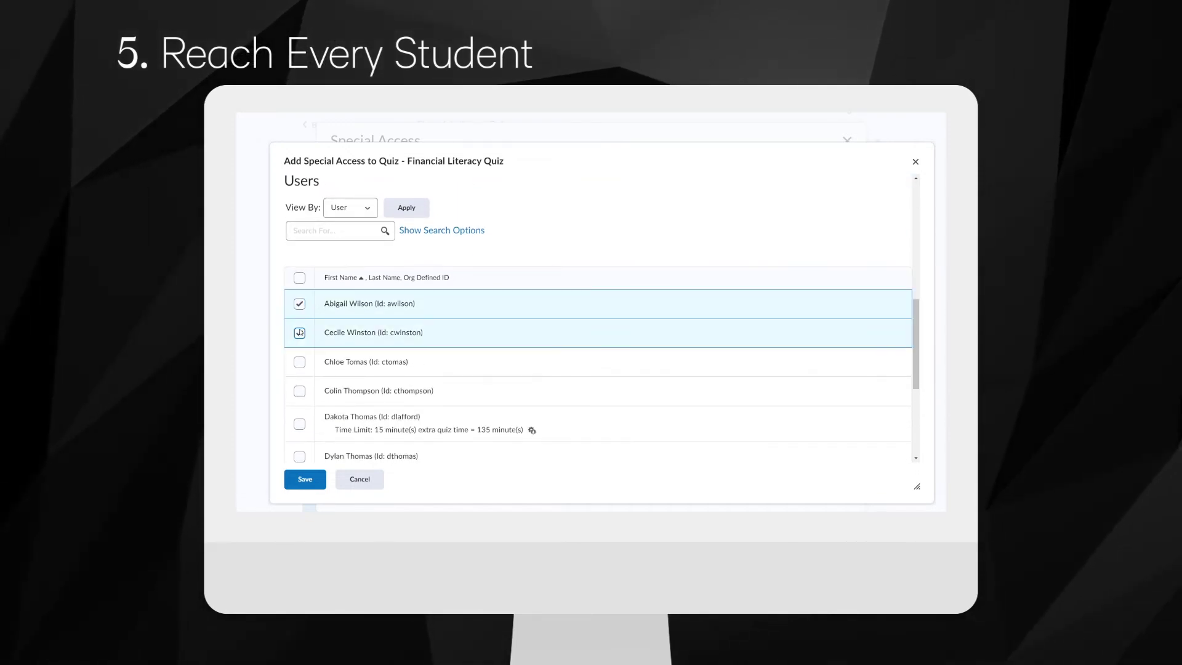
pyautogui.click(299, 390)
pyautogui.click(305, 479)
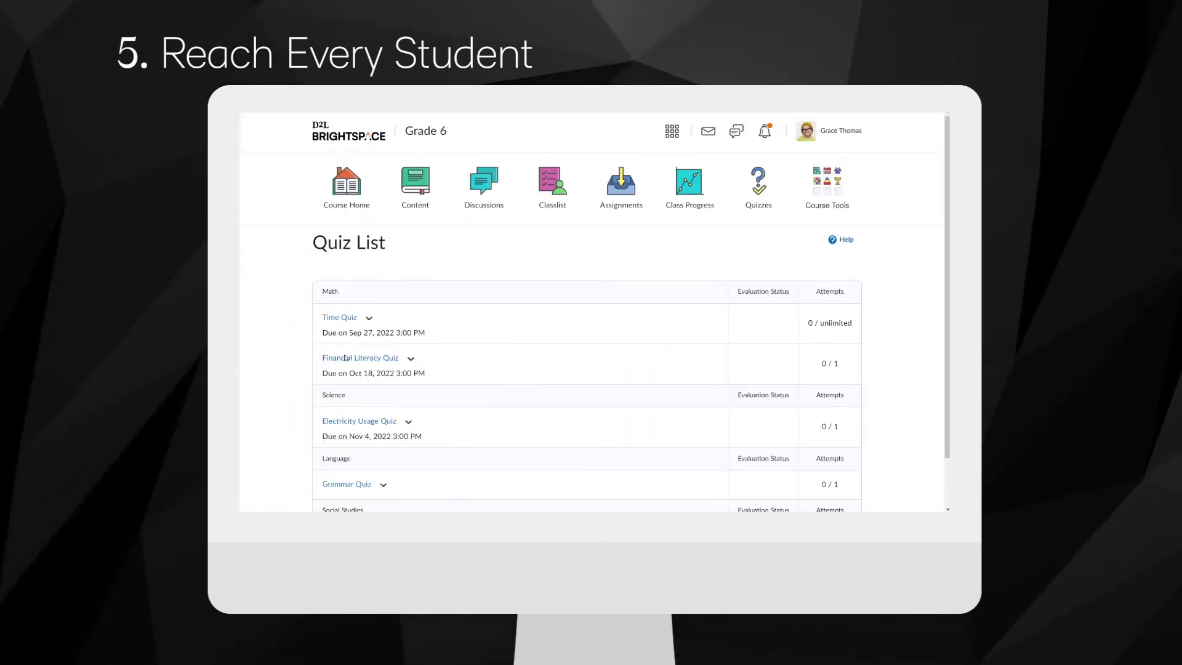
# Step: Begin a Financial Literacy Quiz attempt and record a webcam video answer to Question 1
pyautogui.click(359, 357)
pyautogui.scroll(-3, 324, 371)
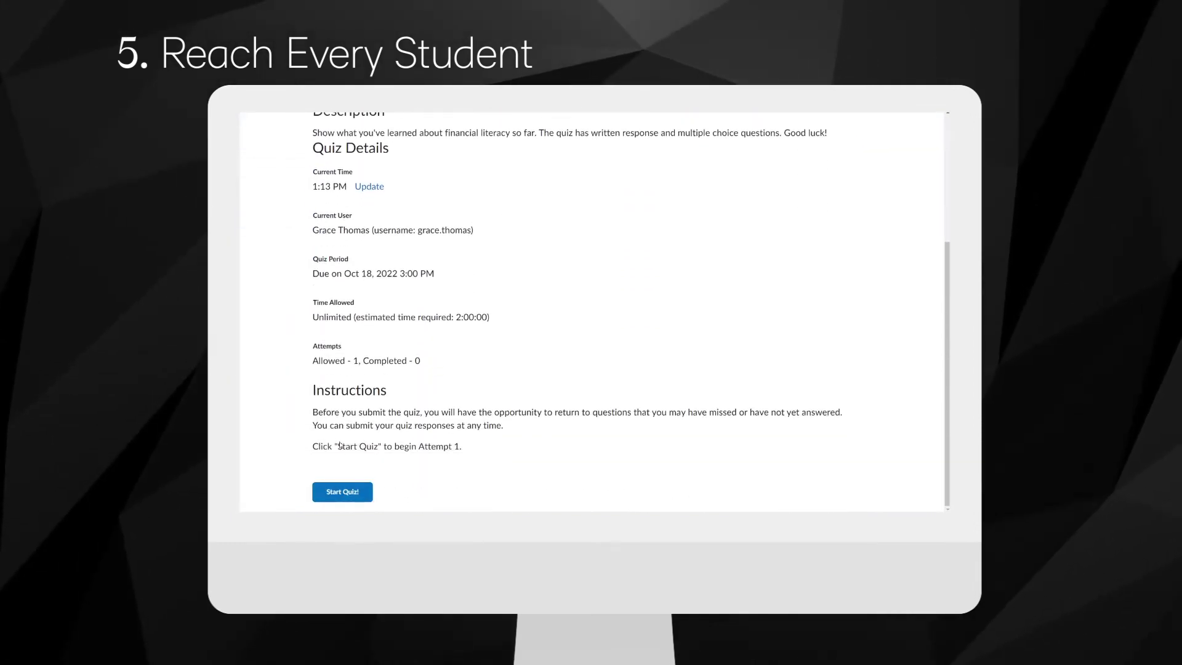
pyautogui.click(344, 493)
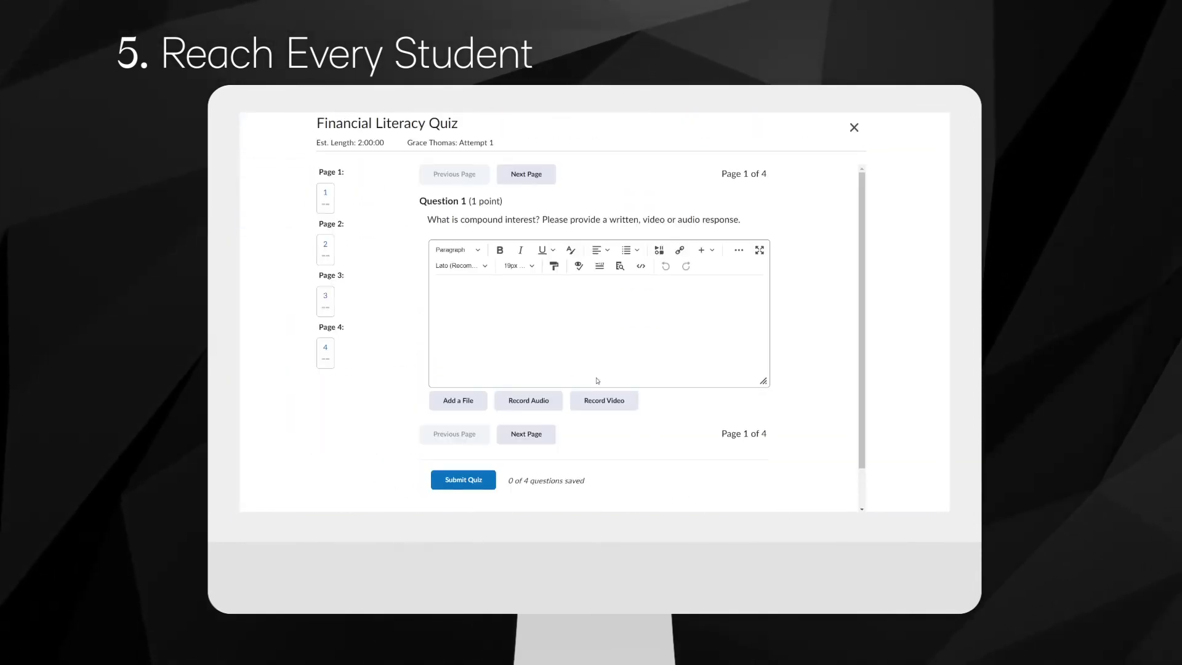
pyautogui.click(607, 402)
pyautogui.click(515, 367)
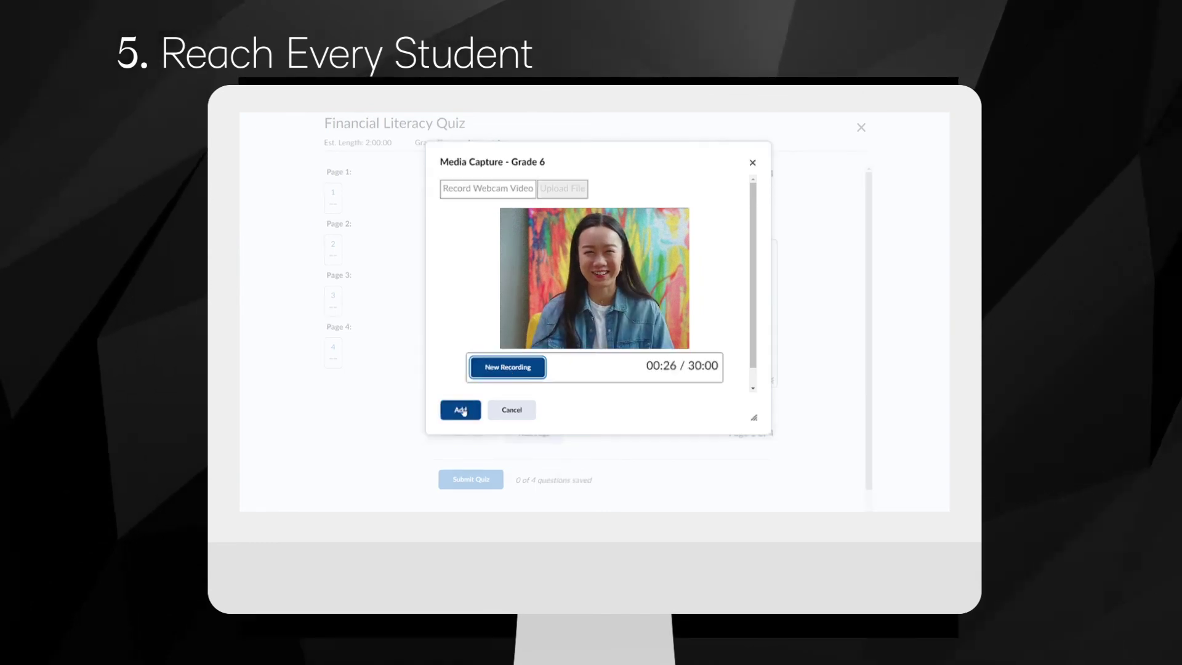
# Step: Stop the webcam recording for the Compound Interest video answer
pyautogui.click(461, 410)
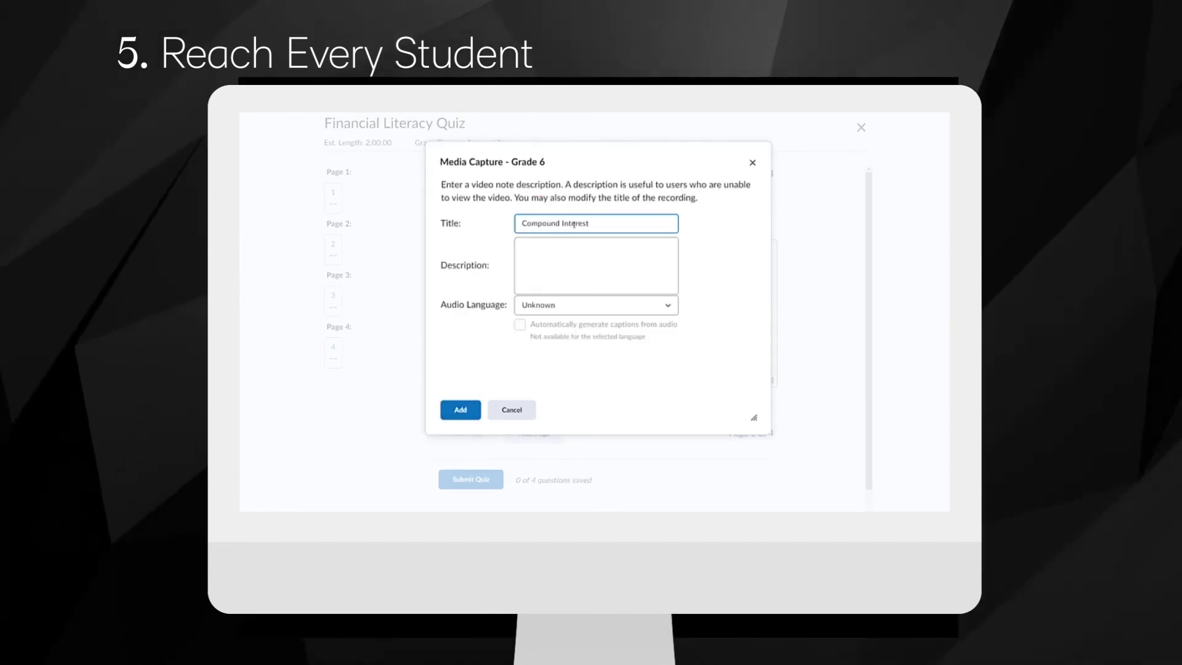